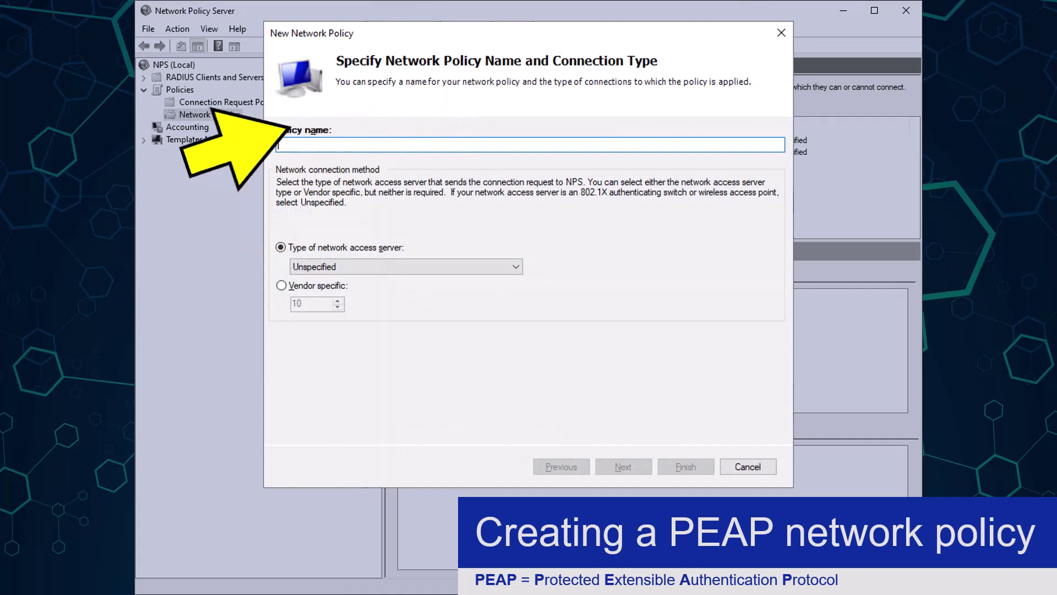
# Name the policy "PEAP RADIUS network policy" and add a NAS Port Type condition matching Ethernet, Wireless - IEEE 802.11, Cable and Wireless - Other
pyautogui.write('PEAP RADIUS network policy')
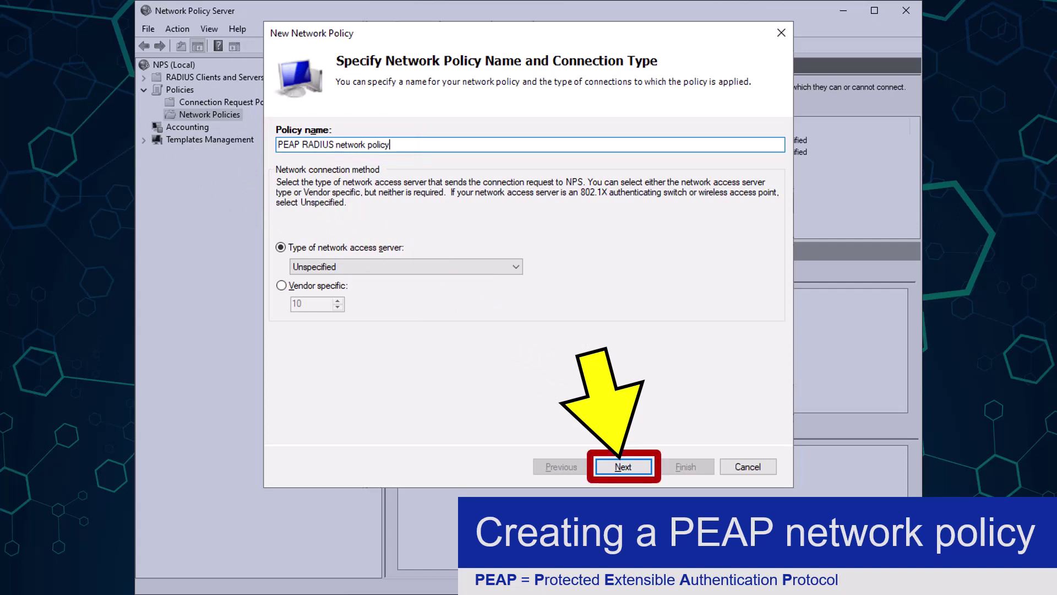
pyautogui.click(623, 467)
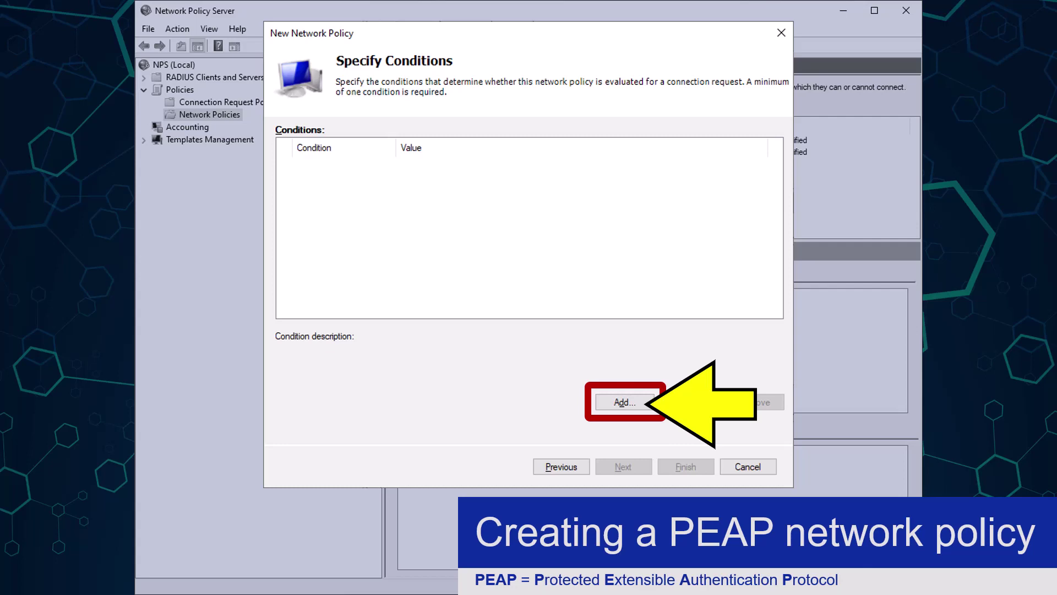
pyautogui.click(645, 405)
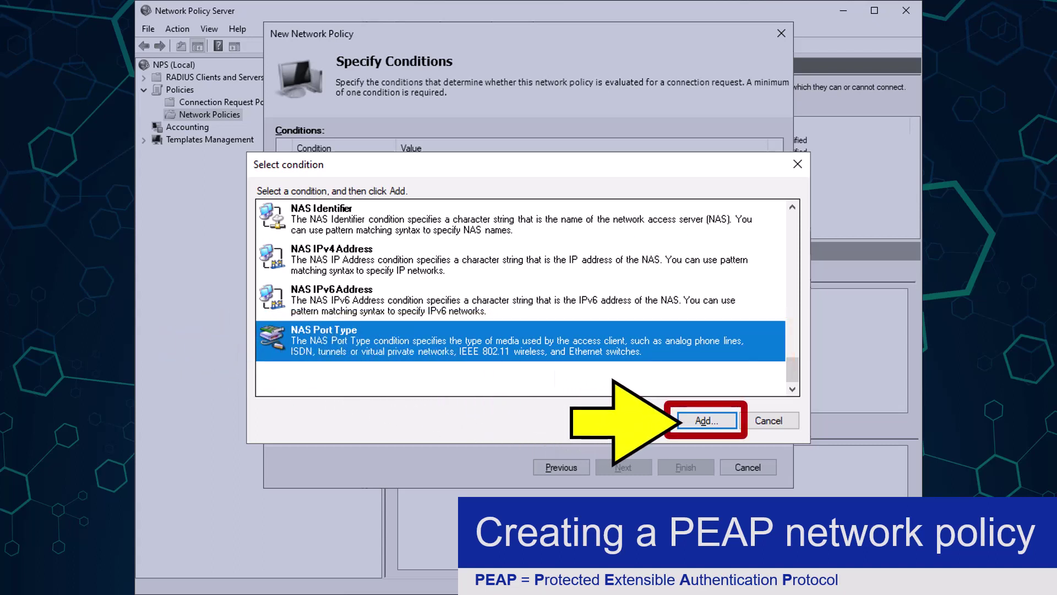
pyautogui.click(706, 421)
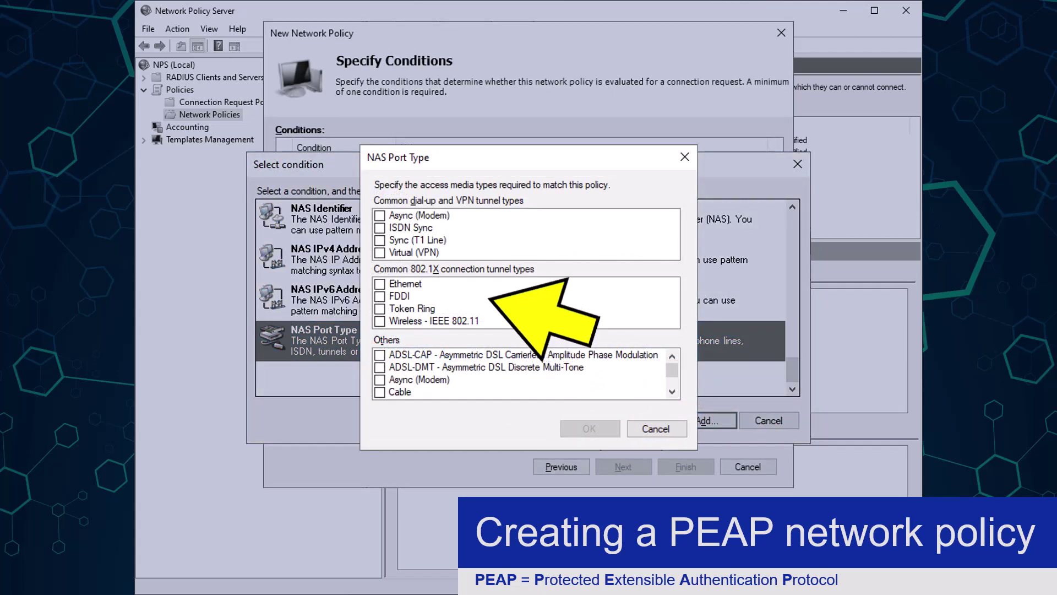
pyautogui.click(380, 284)
pyautogui.click(380, 321)
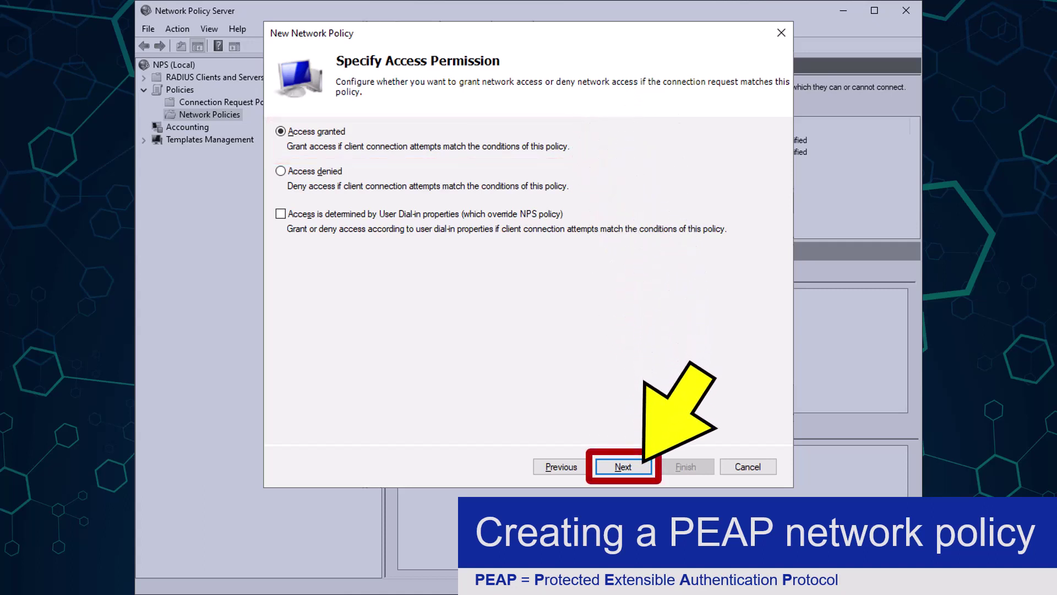
# Keep access granted for the policy and add Microsoft: Protected EAP (PEAP) authentication using the brothertrainingCA certificate
pyautogui.press('Return')
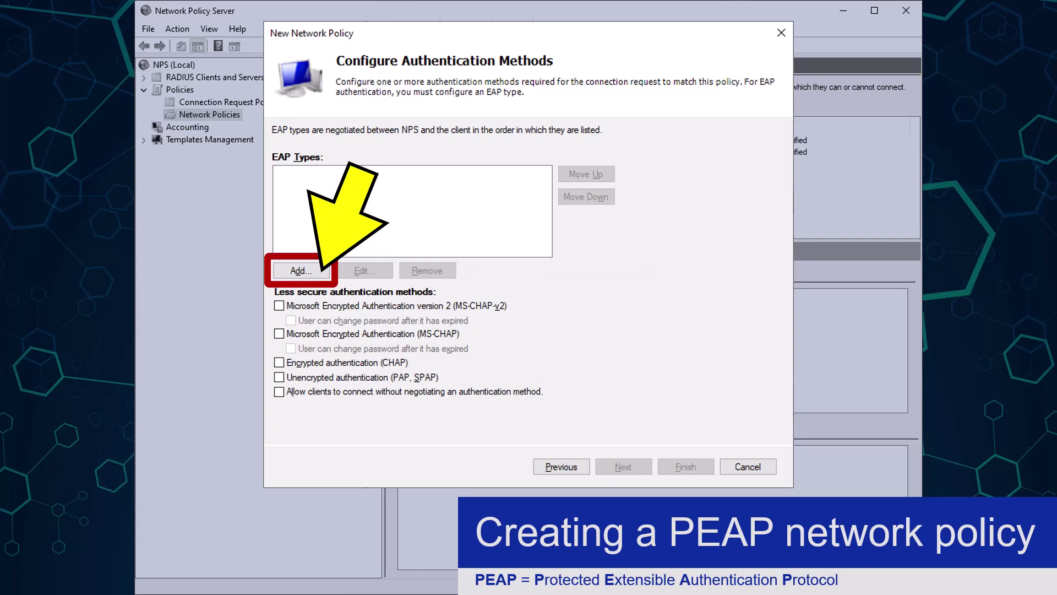
pyautogui.click(322, 270)
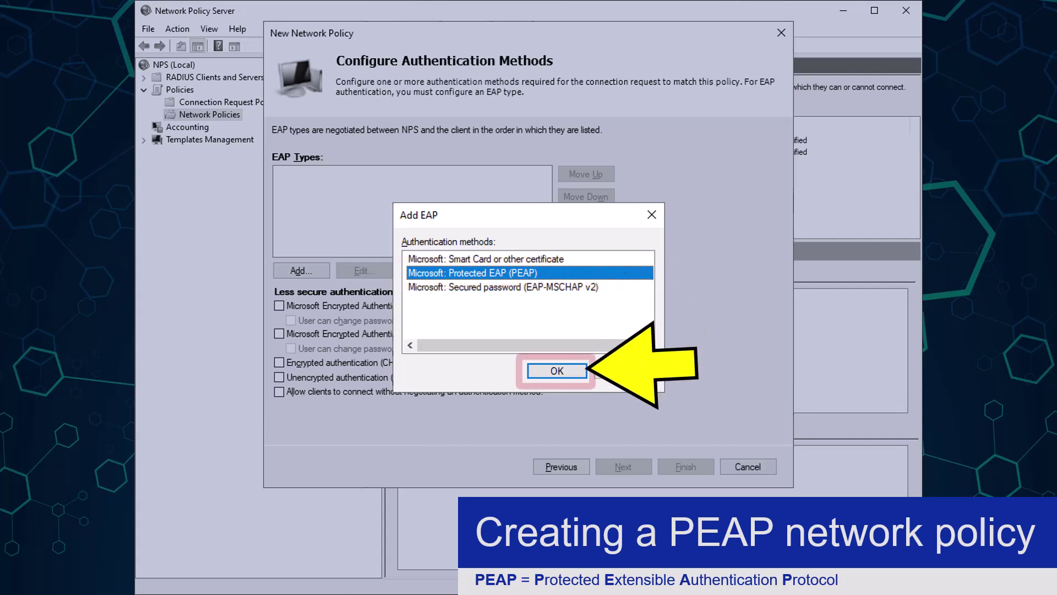
pyautogui.click(557, 371)
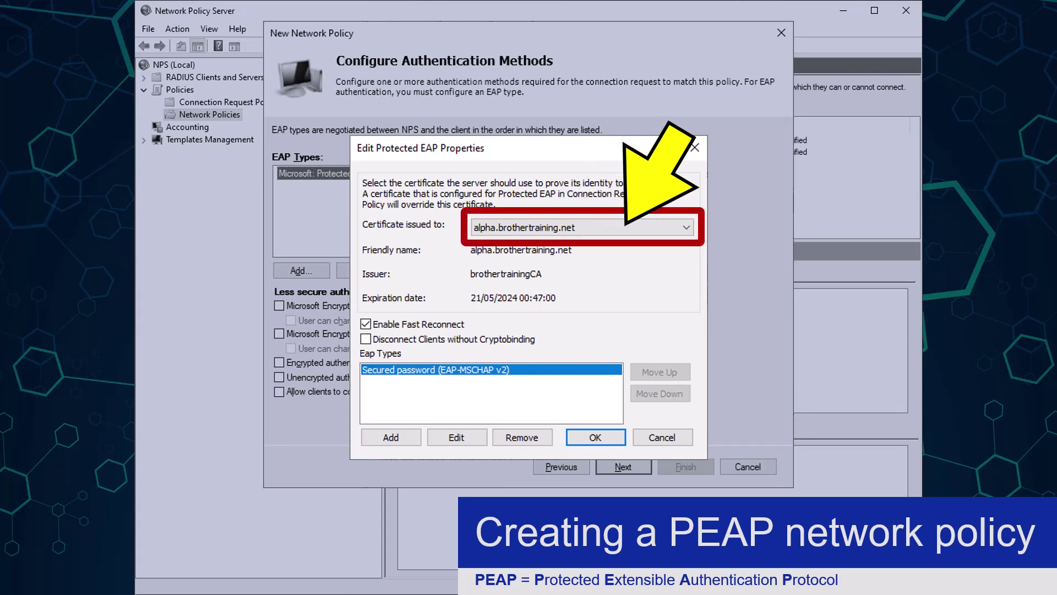
pyautogui.click(626, 227)
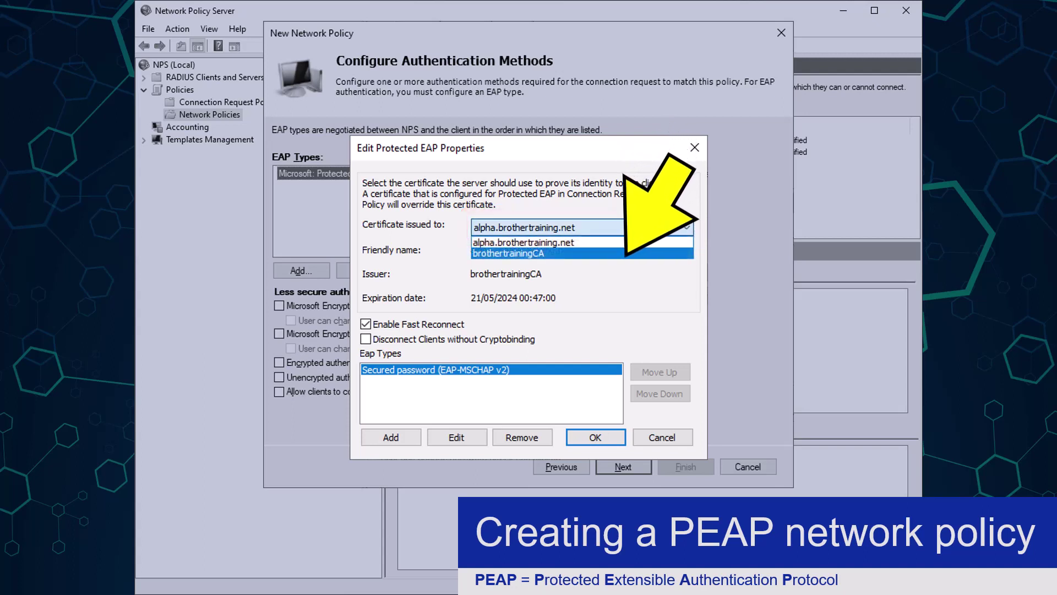
pyautogui.click(508, 253)
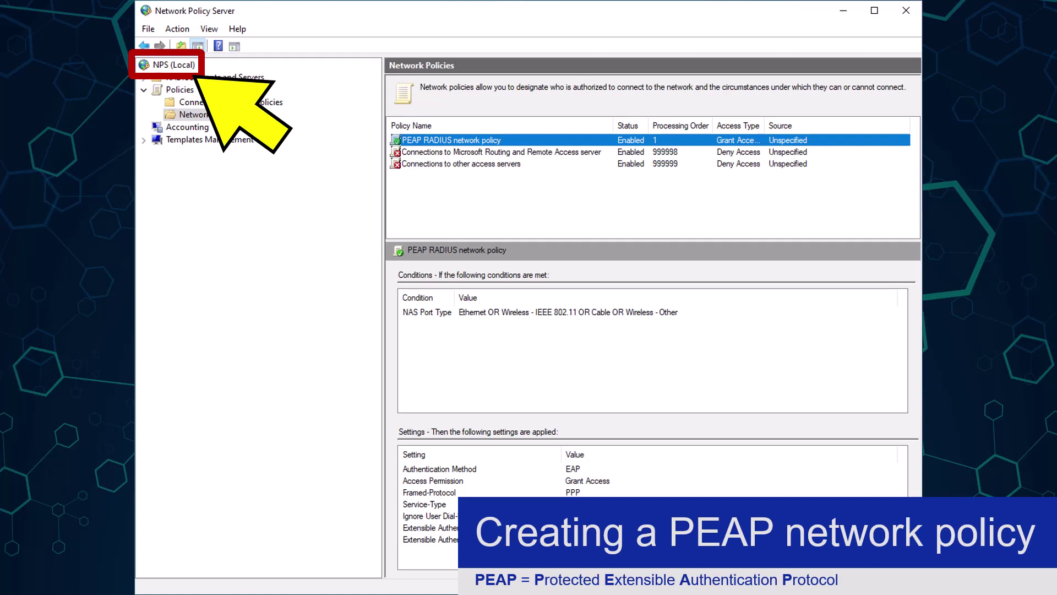
# Restart the local NPS service by stopping it and starting it again
pyautogui.rightClick(173, 65)
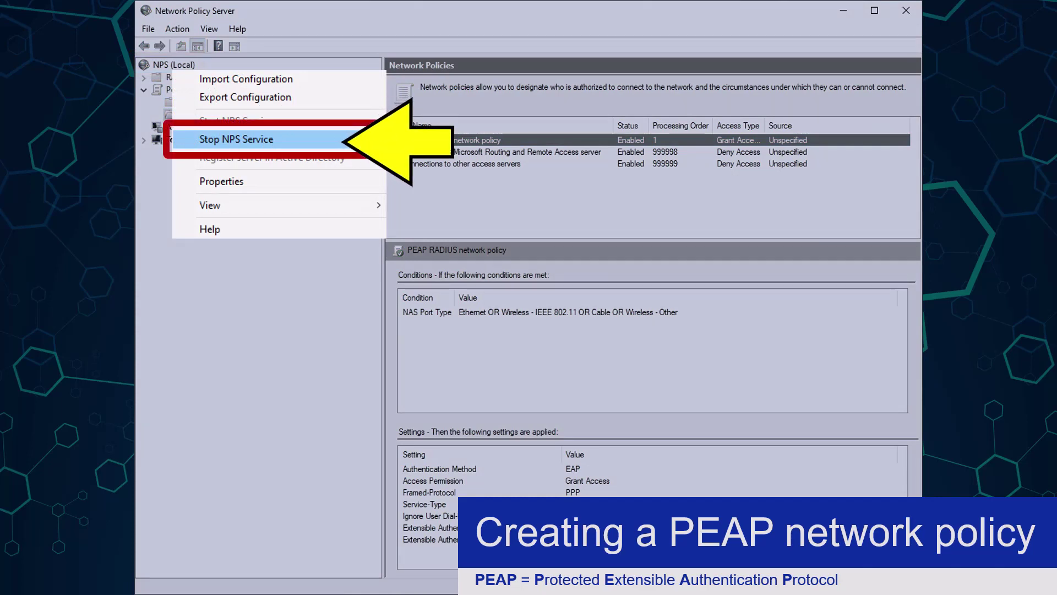
pyautogui.click(342, 141)
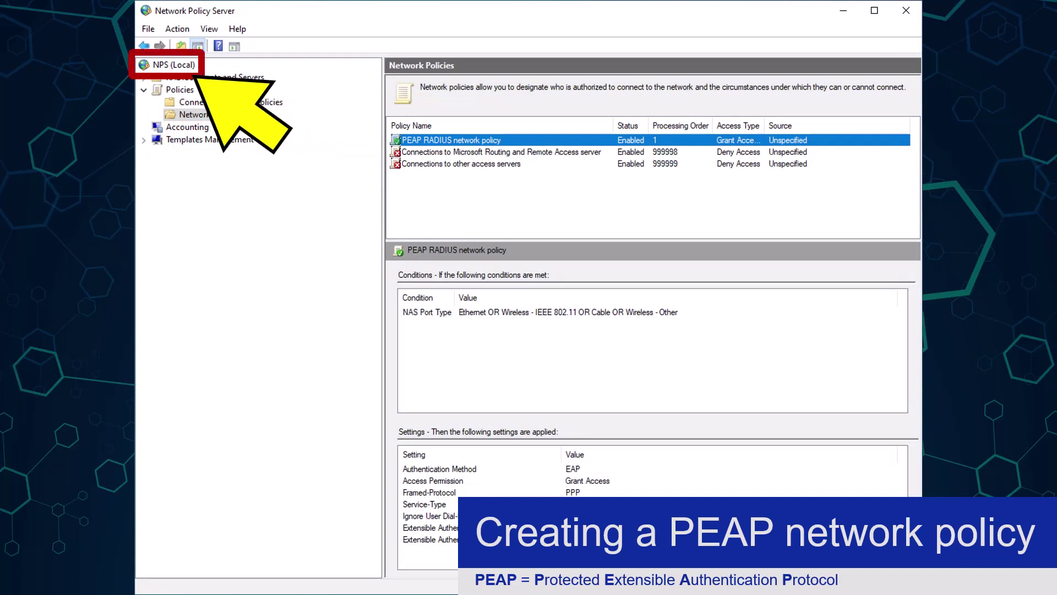
pyautogui.rightClick(174, 65)
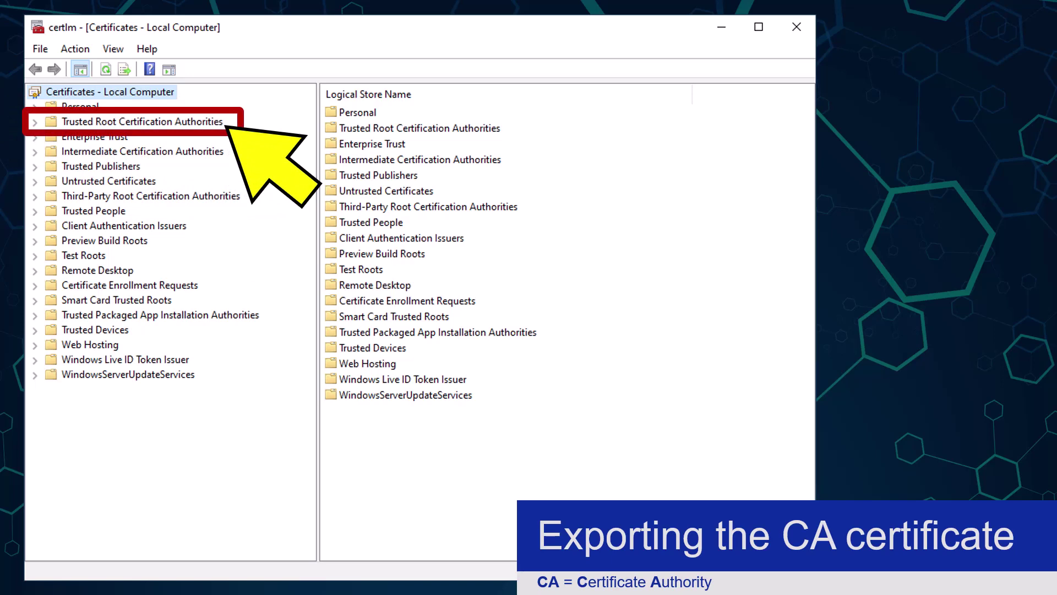
# In the local computer's certificate manager, open the first brothertrainingCA certificate under Trusted Root Certification Authorities
pyautogui.doubleClick(219, 122)
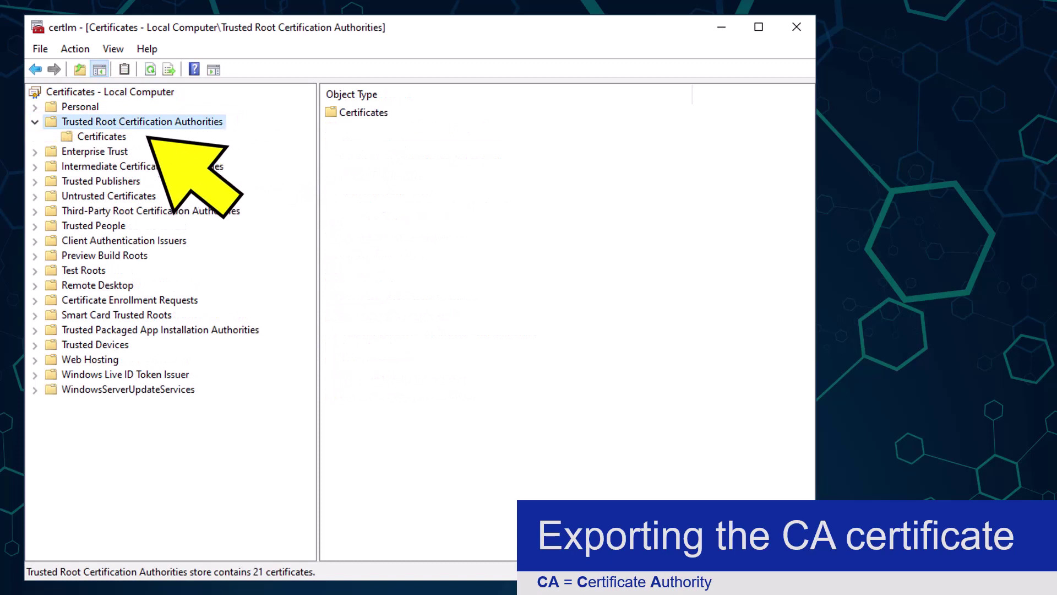
pyautogui.click(128, 138)
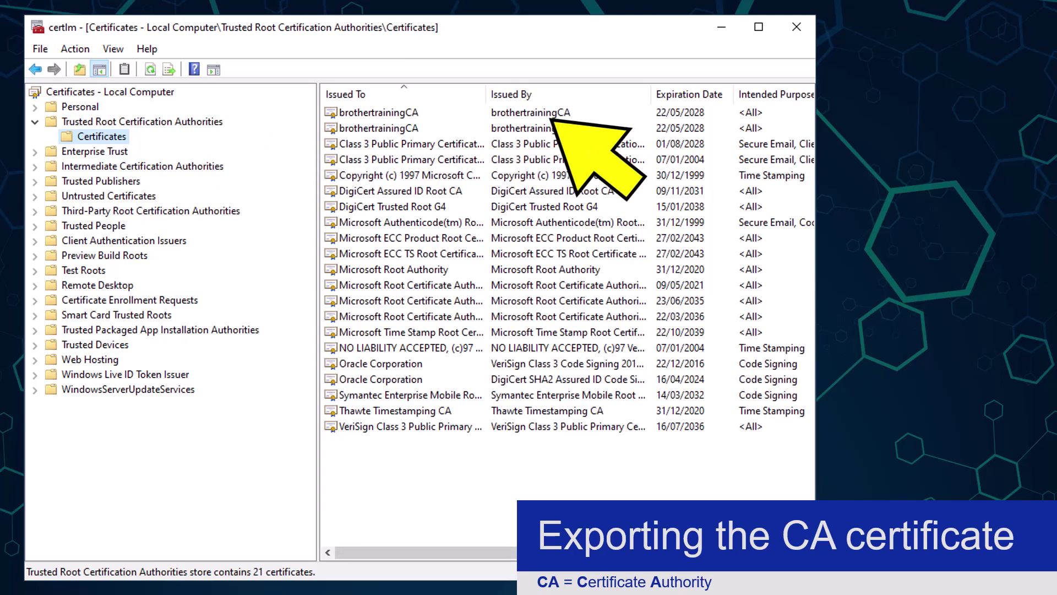
pyautogui.click(560, 117)
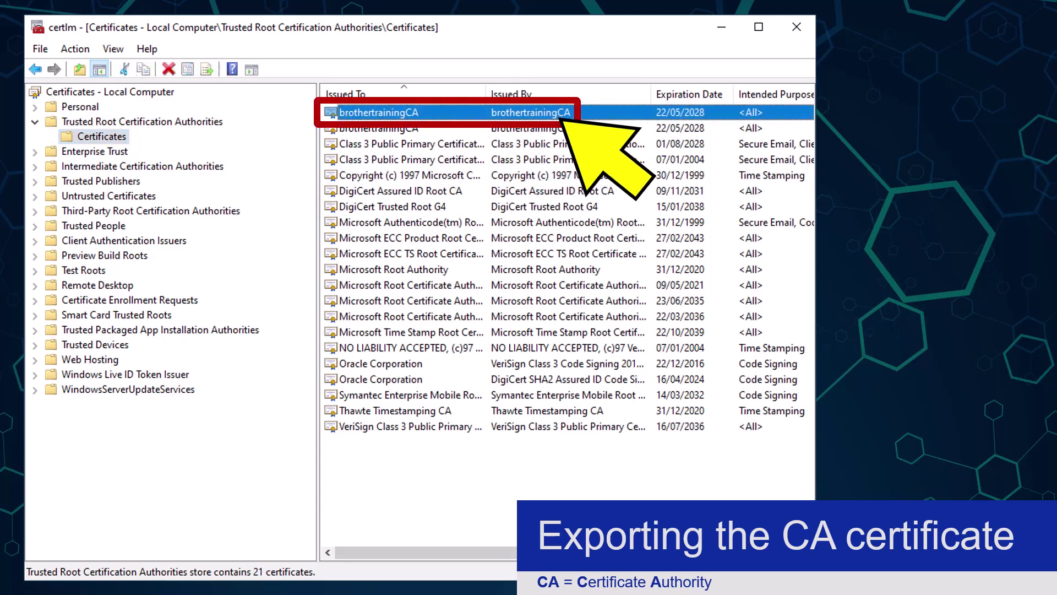
pyautogui.doubleClick(560, 117)
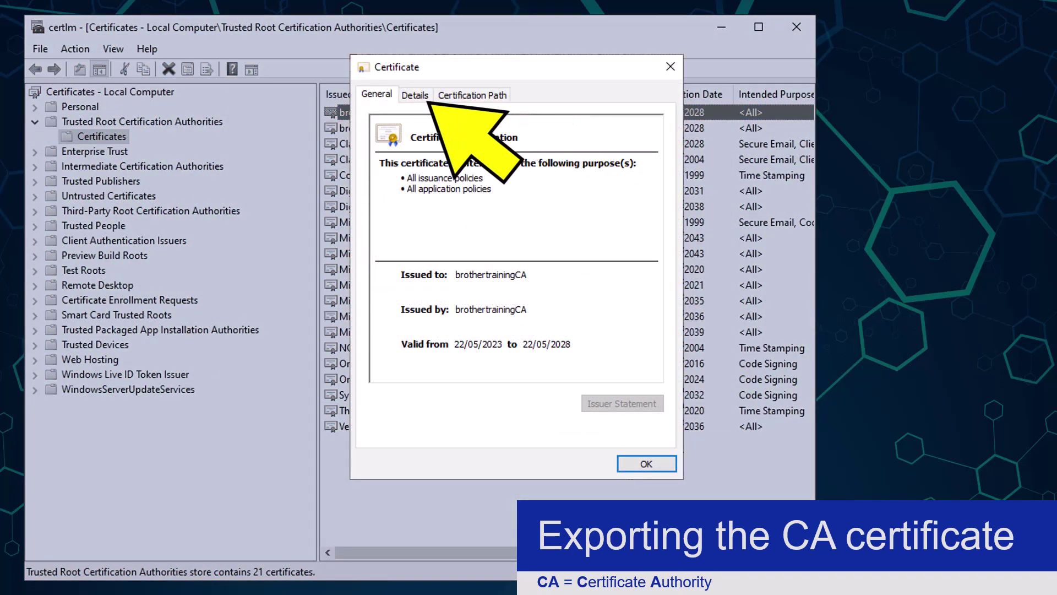
# Export the certificate to a file on the Administrator desktop in Base-64 encoded X.509 (.CER) format
pyautogui.click(419, 96)
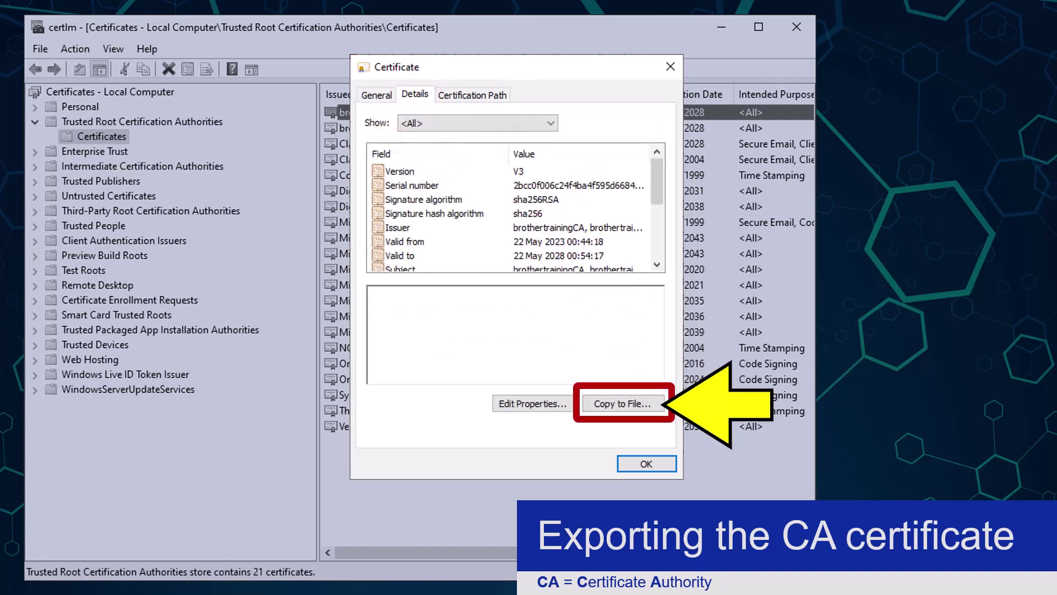
pyautogui.click(622, 403)
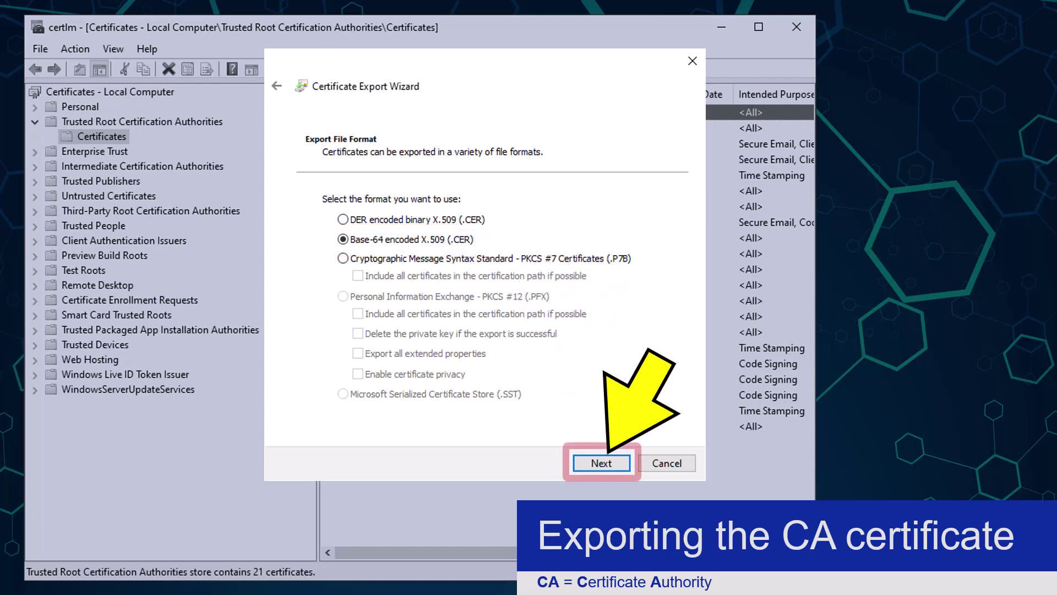
pyautogui.click(601, 462)
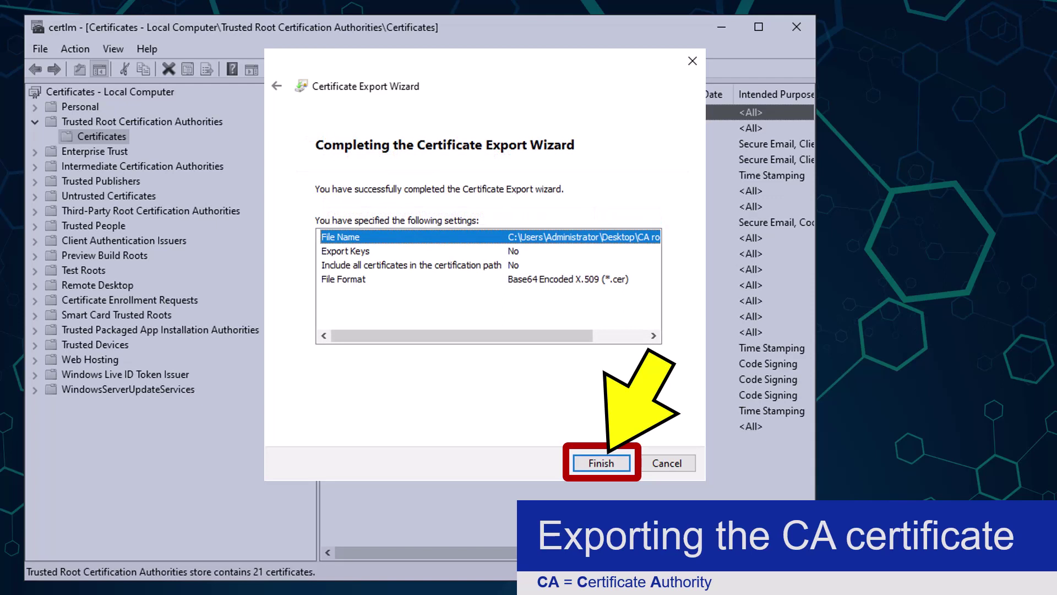
pyautogui.press('Return')
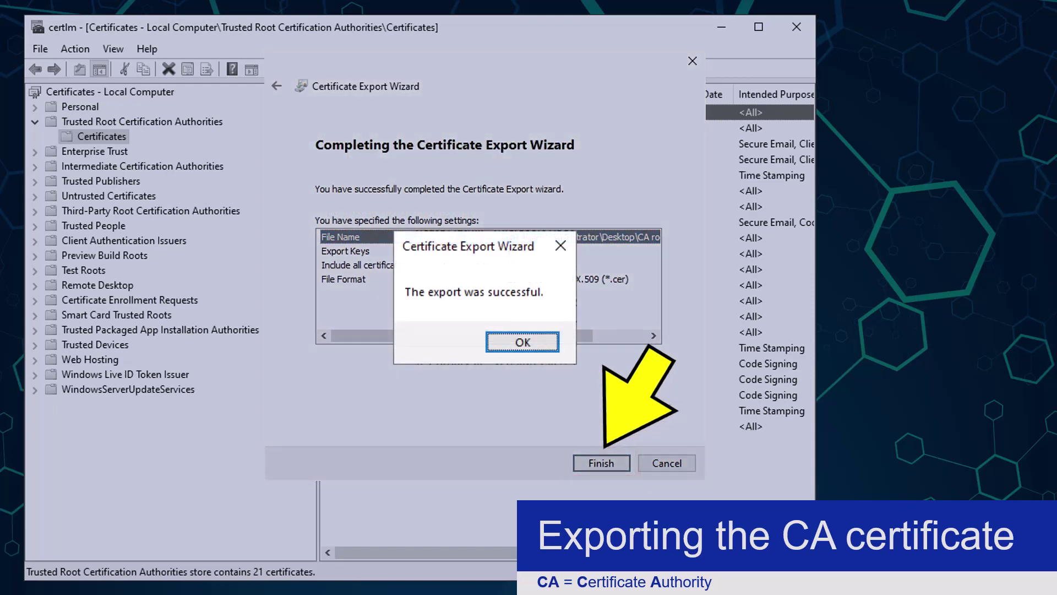